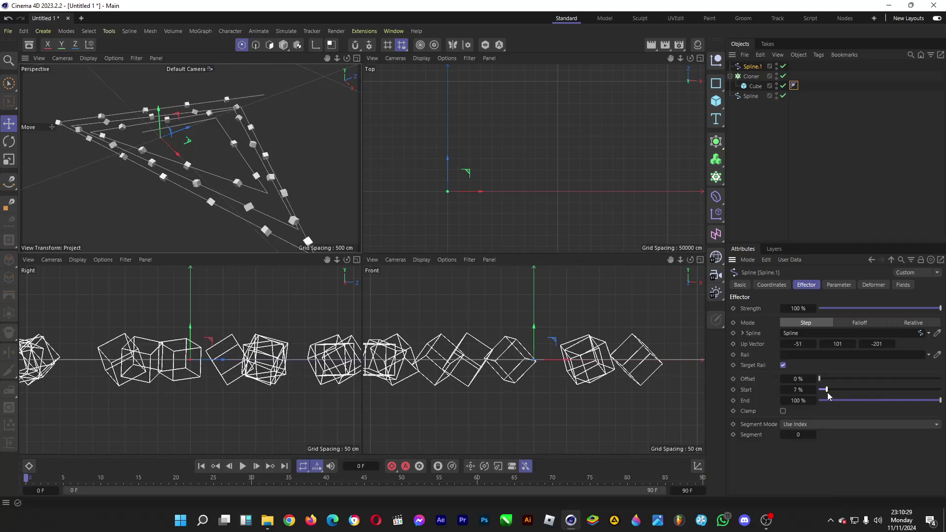
# Clear the scene by deleting the spline effector, the cloner with its cube, and the old spline
pyautogui.moveTo(933, 405)
pyautogui.mouseDown()
pyautogui.moveTo(866, 400)
pyautogui.moveTo(944, 405)
pyautogui.mouseUp()
pyautogui.moveTo(827, 390)
pyautogui.mouseDown()
pyautogui.moveTo(846, 392)
pyautogui.moveTo(822, 392)
pyautogui.mouseUp()
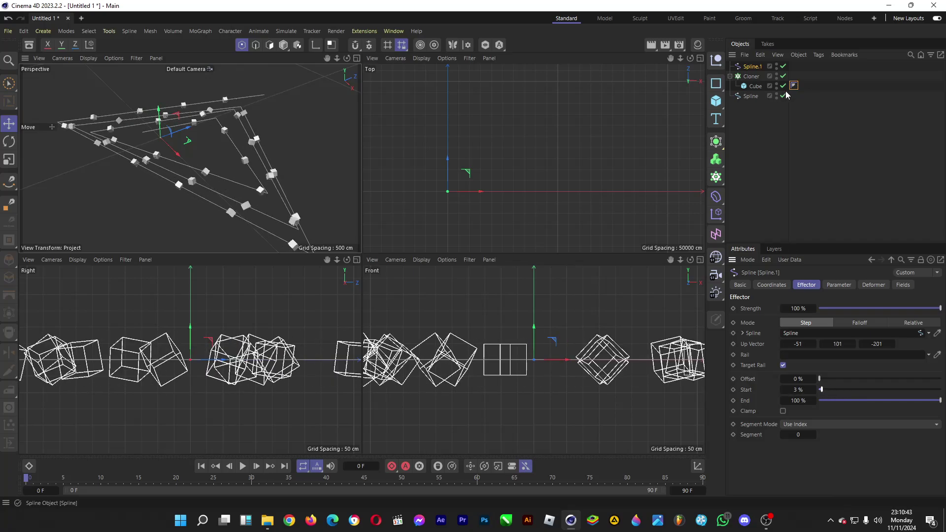
pyautogui.moveTo(825, 69); pyautogui.dragTo(743, 137)
pyautogui.press('Delete')
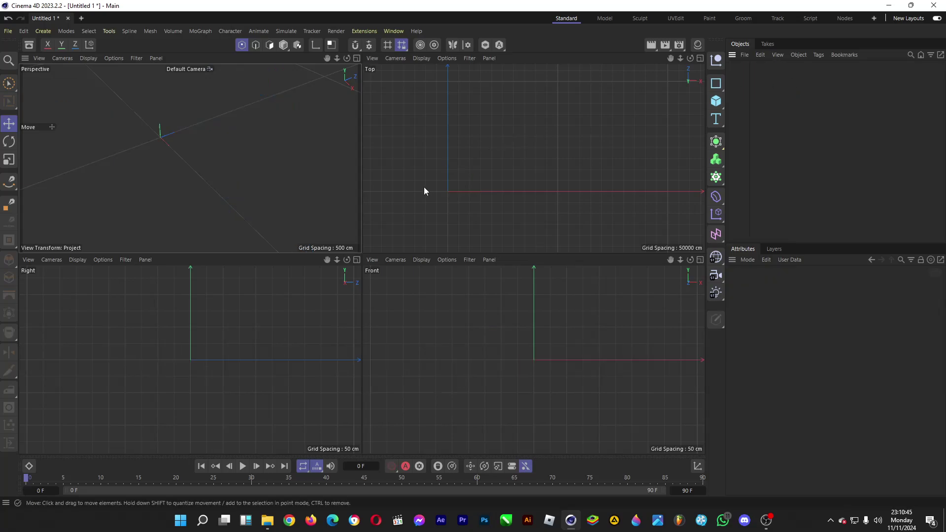
# Start a triangular spiral spline around the origin in the Top view with the Spline Pen, placing the outer turn's four points
pyautogui.scroll(5, 466, 203)
pyautogui.scroll(4, 562, 141)
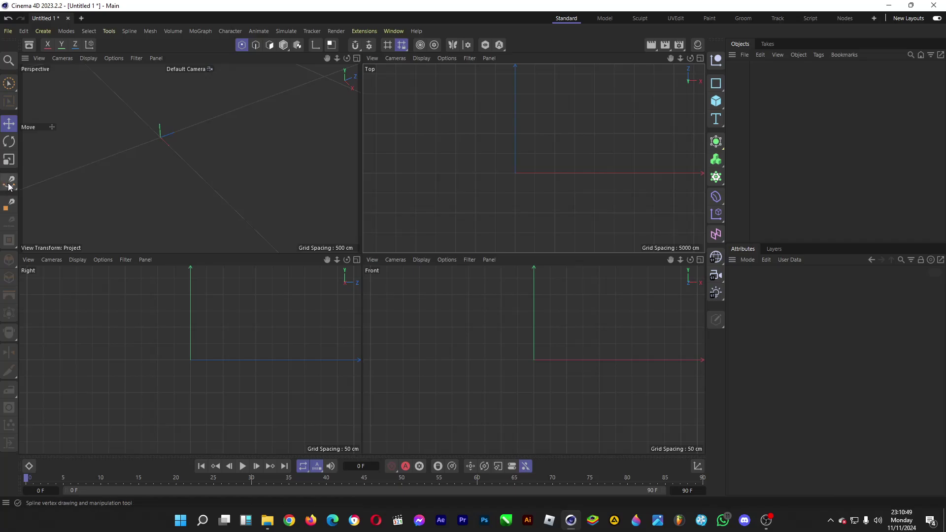
pyautogui.click(8, 184)
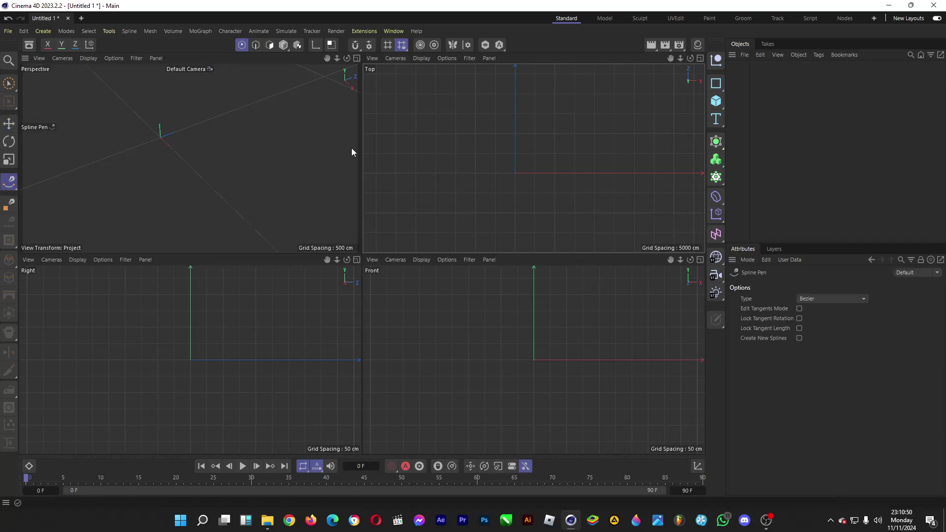
pyautogui.click(506, 182)
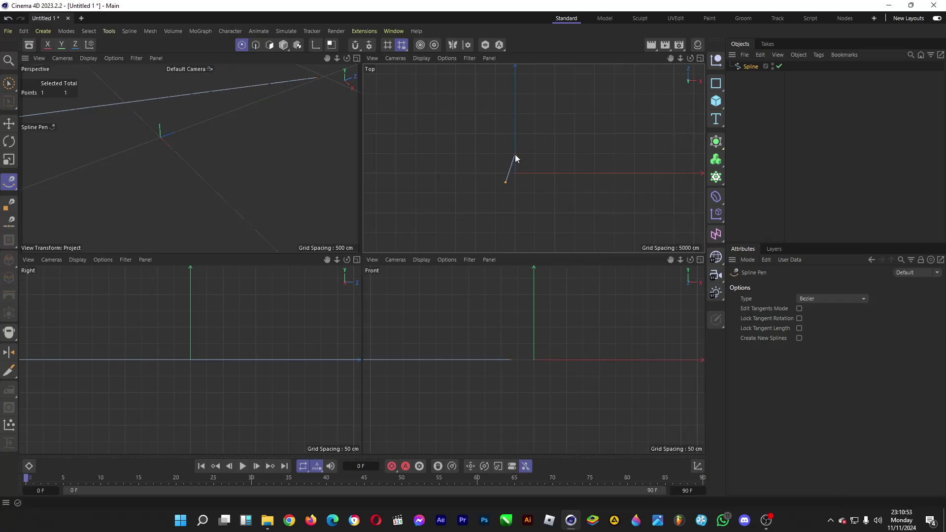
pyautogui.scroll(3, 516, 151)
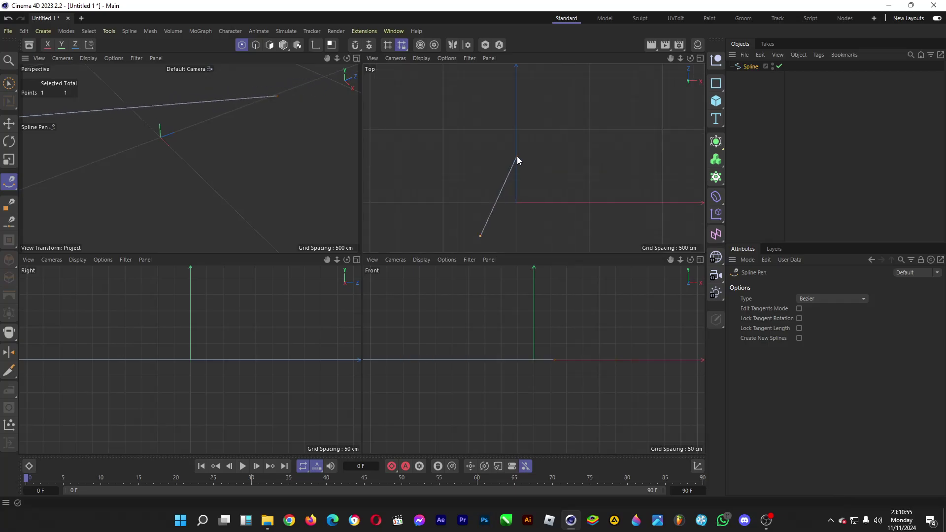
pyautogui.click(516, 156)
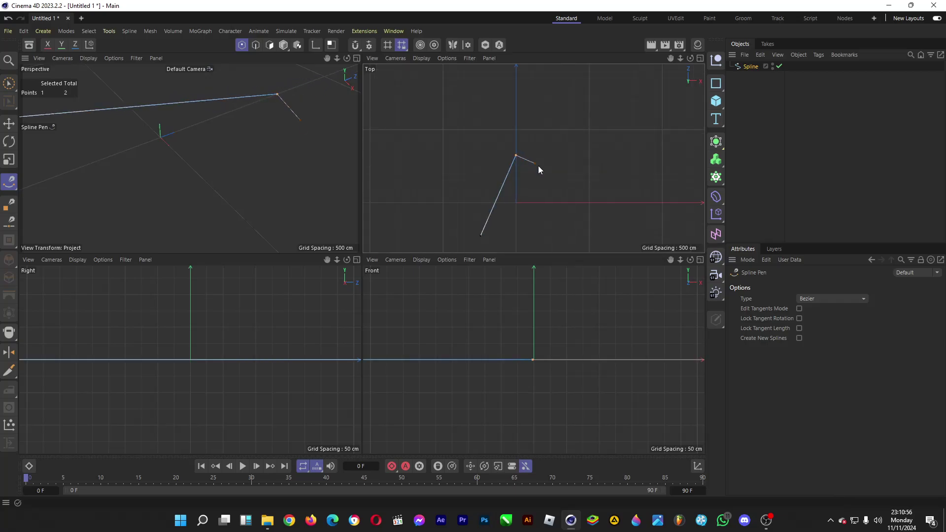
pyautogui.click(575, 225)
pyautogui.click(496, 220)
# Continue the spline inward with progressively smaller triangular turns and end it near the spiral's centre
pyautogui.scroll(3, 494, 219)
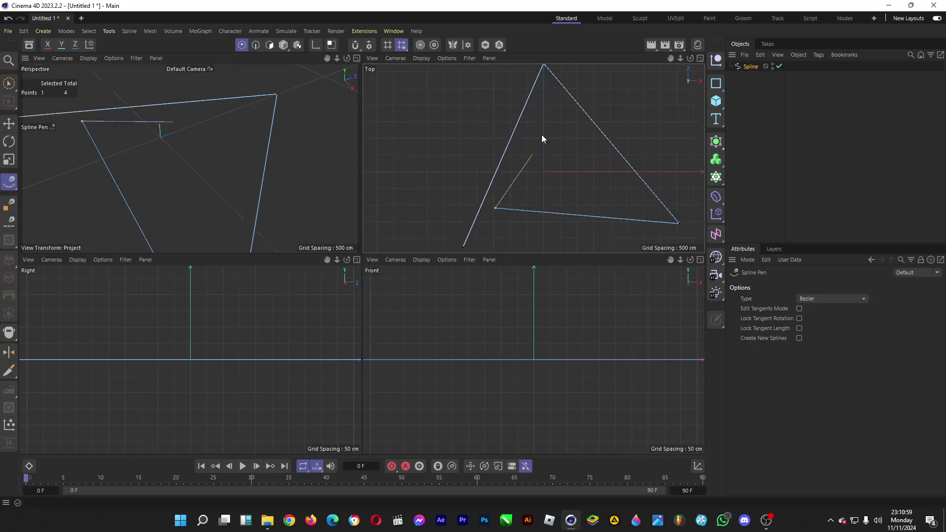
pyautogui.click(565, 105)
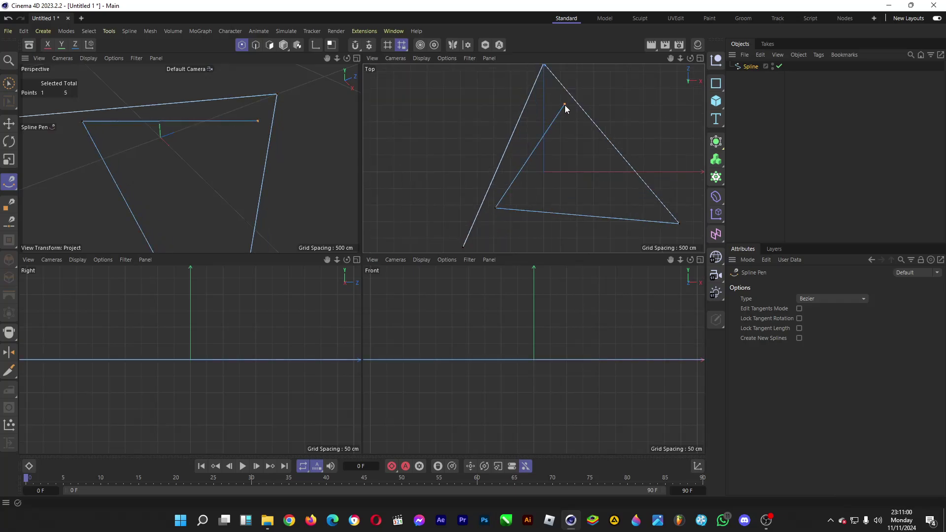
pyautogui.click(633, 213)
pyautogui.click(525, 180)
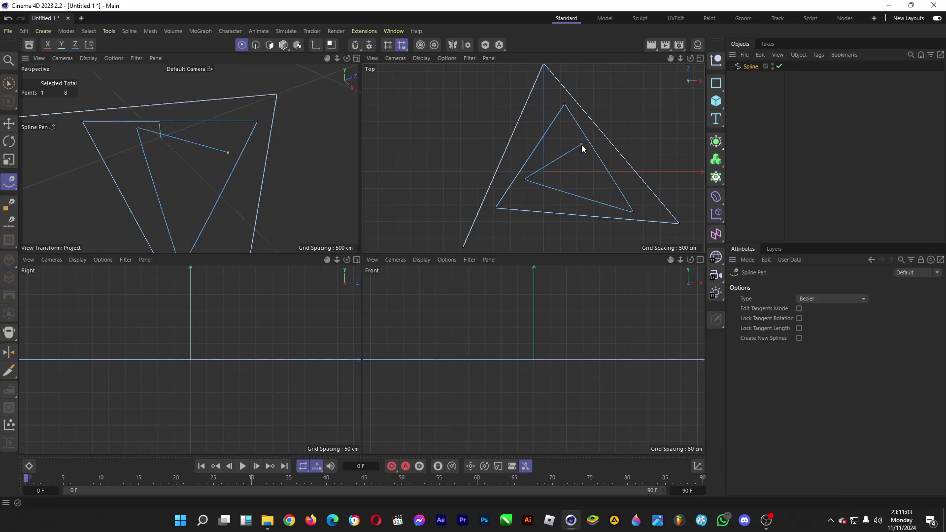
pyautogui.click(581, 145)
pyautogui.click(589, 197)
pyautogui.click(578, 164)
pyautogui.click(576, 184)
pyautogui.click(805, 142)
# Add a cube at the origin, scaled down to about half its default size, and switch to Model mode
pyautogui.scroll(-3, 473, 180)
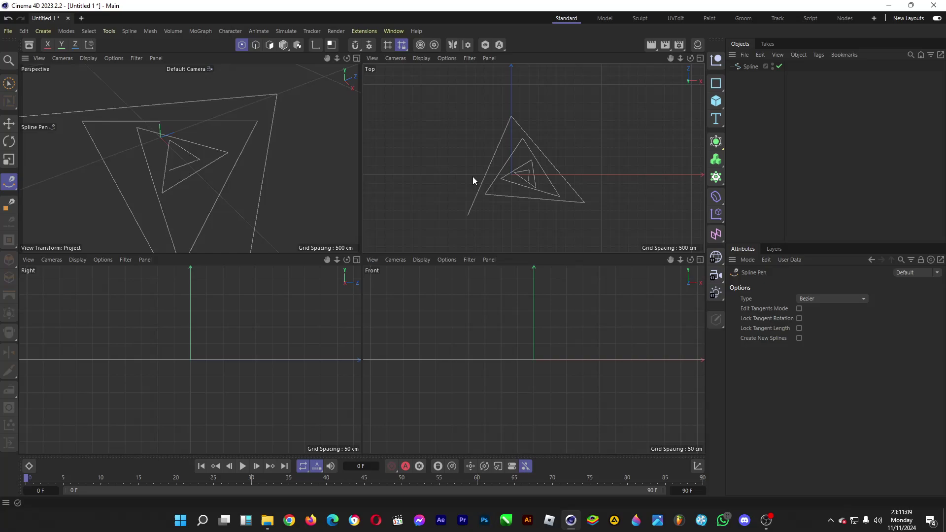
pyautogui.moveTo(327, 58); pyautogui.dragTo(187, 158)
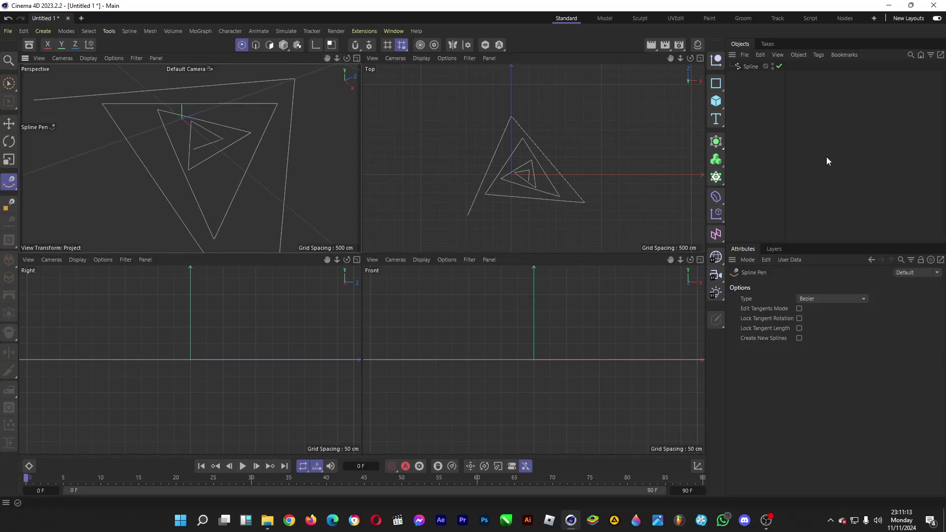
pyautogui.click(716, 102)
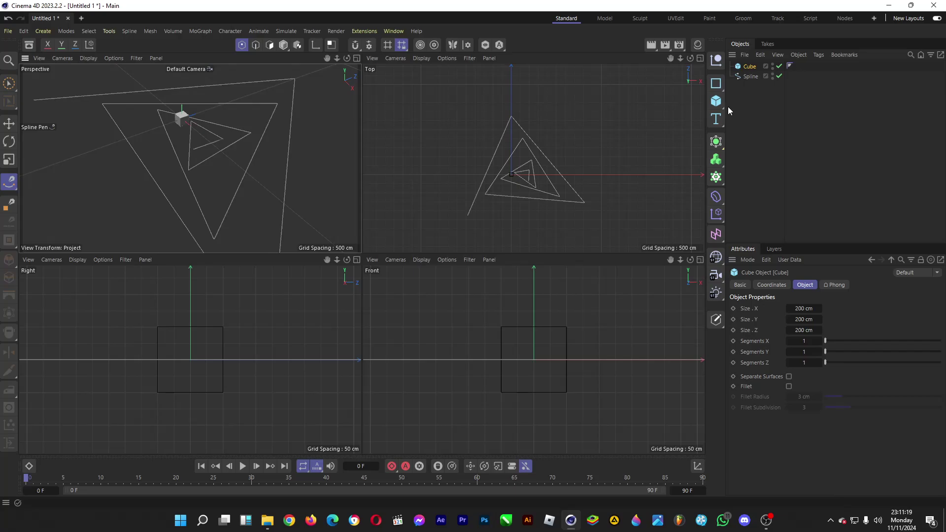
pyautogui.press('t')
pyautogui.moveTo(198, 117); pyautogui.dragTo(182, 113)
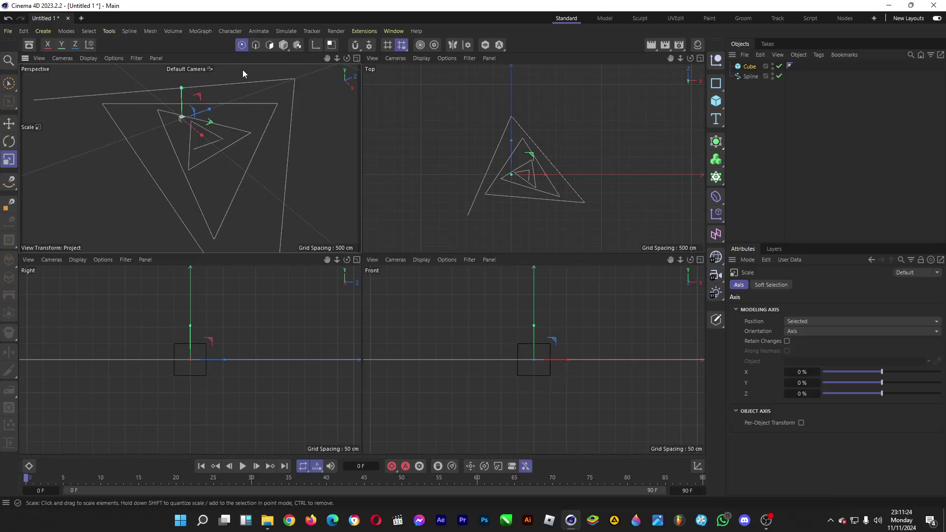
pyautogui.click(283, 45)
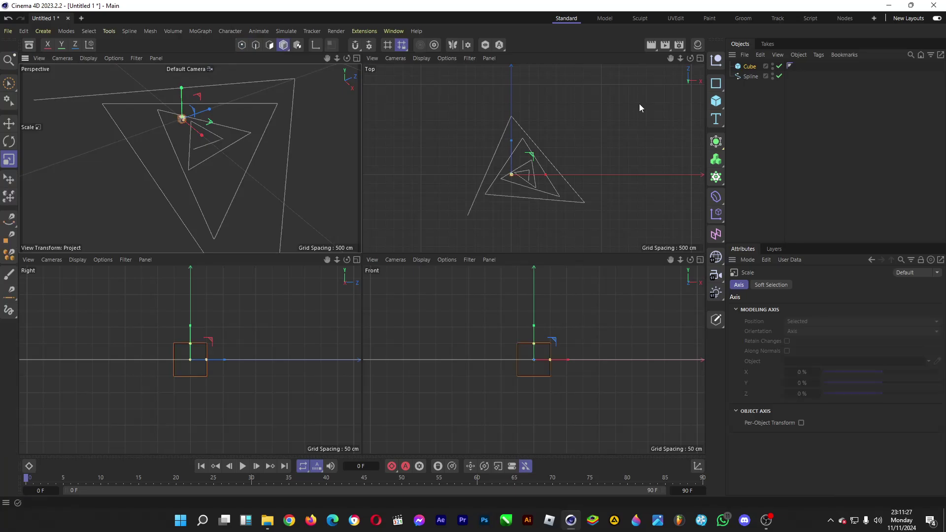
# Add a Cloner object and make the cube its child
pyautogui.click(718, 179)
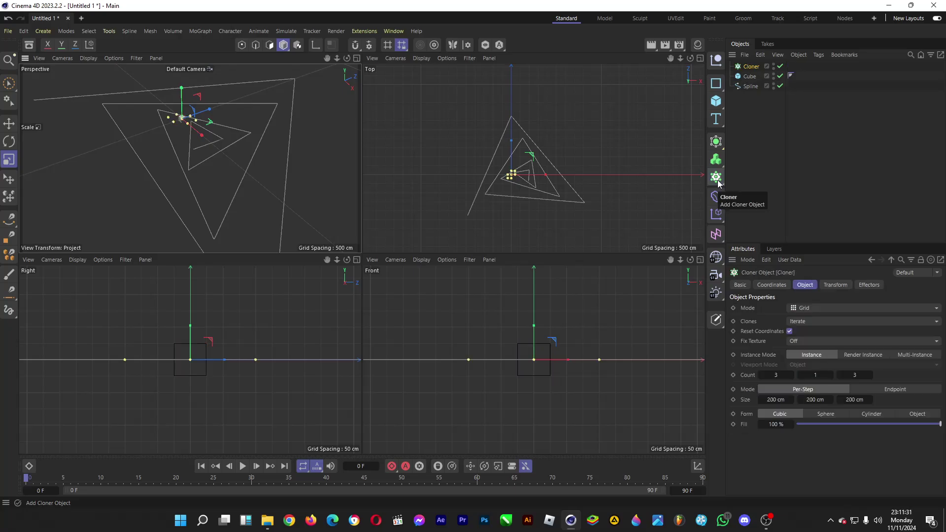
pyautogui.moveTo(750, 77); pyautogui.dragTo(750, 67)
pyautogui.click(748, 68)
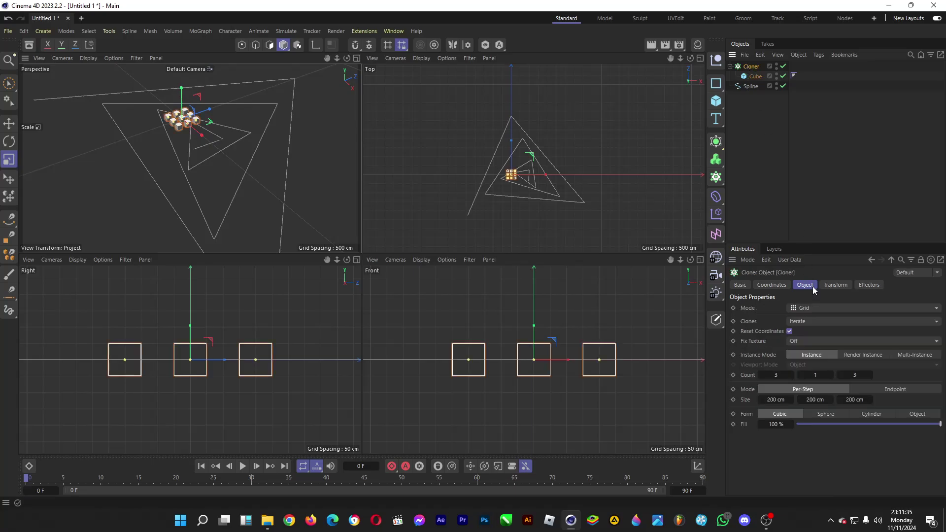
# Set the cloner to Linear mode with a count of 51 and a step size of 616 %
pyautogui.click(824, 304)
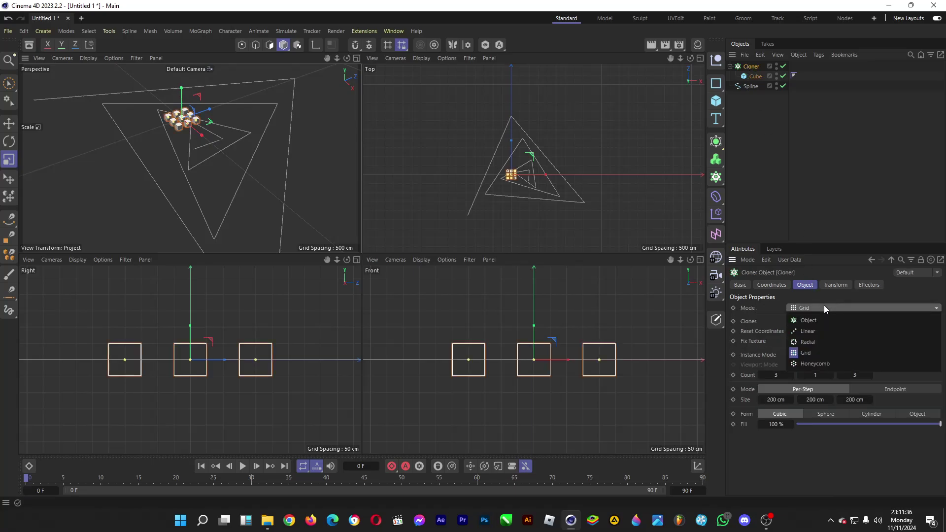
pyautogui.click(815, 331)
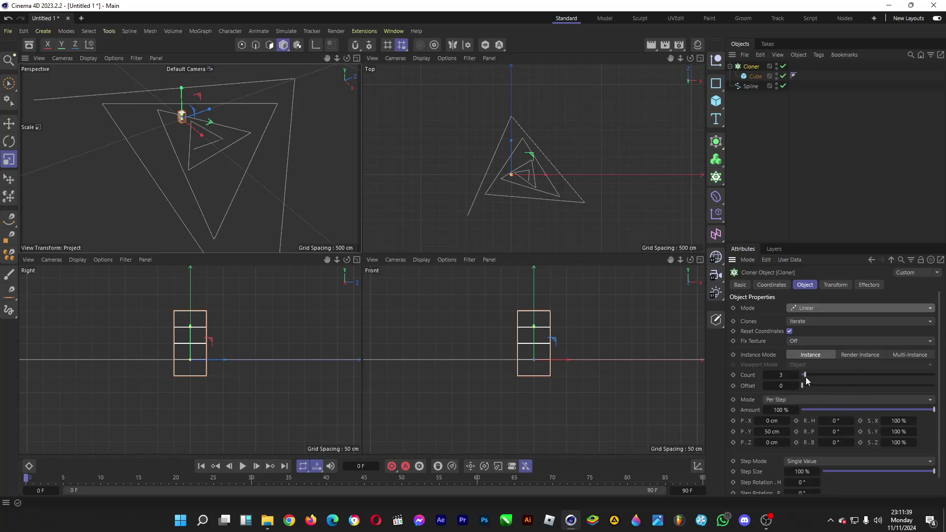
pyautogui.moveTo(807, 381); pyautogui.dragTo(870, 374)
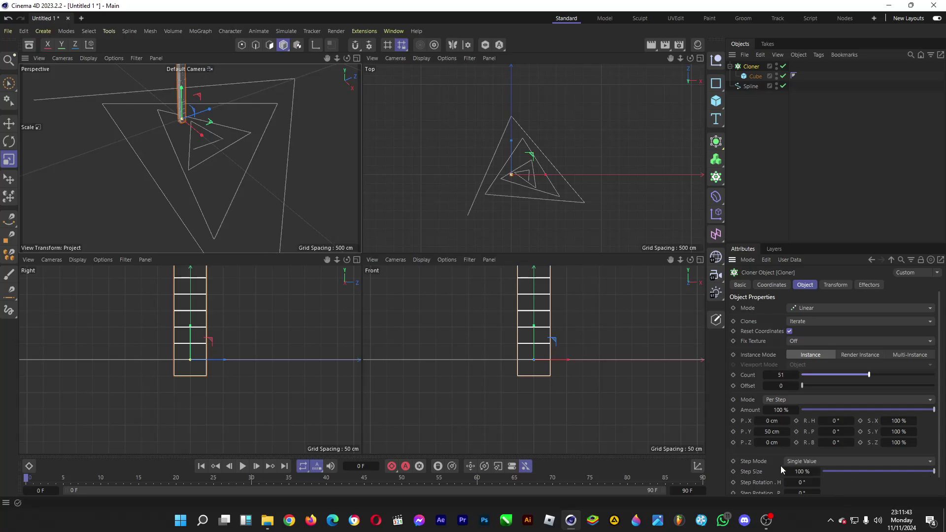
pyautogui.moveTo(787, 472); pyautogui.dragTo(863, 472)
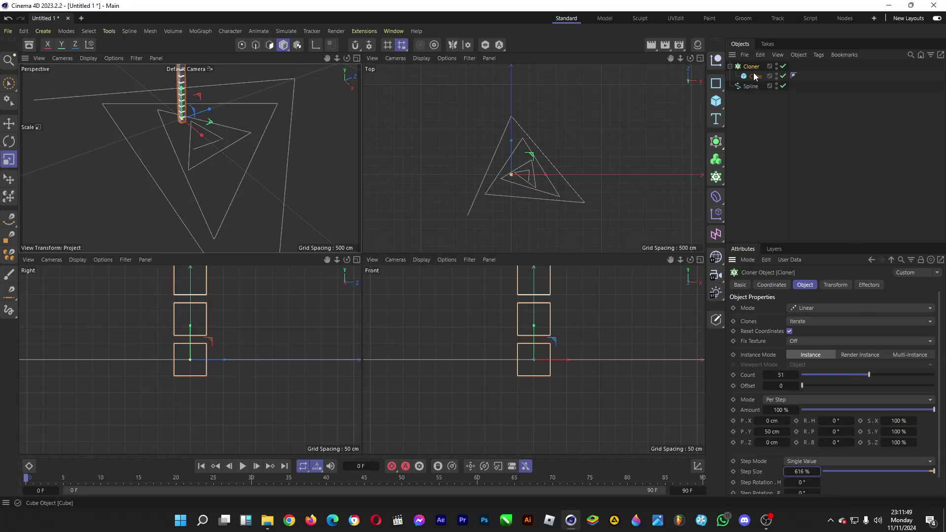
# Add a MoGraph Spline effector to the cloner and assign the drawn spiral spline as its path
pyautogui.click(202, 31)
pyautogui.moveTo(214, 51)
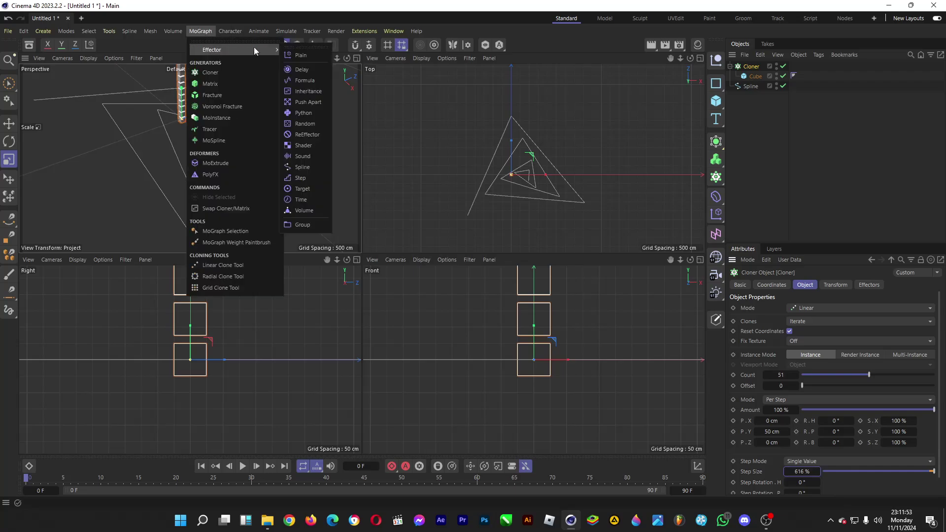
pyautogui.click(312, 167)
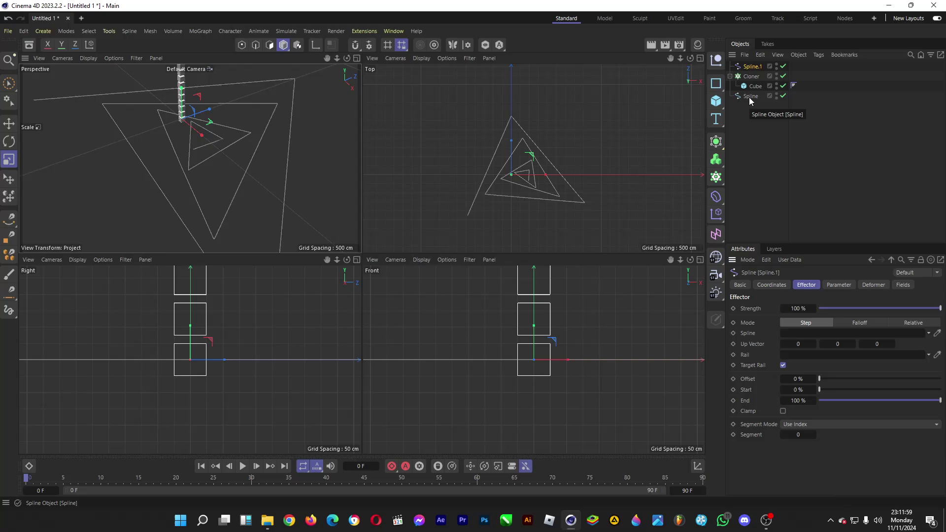
pyautogui.moveTo(750, 97); pyautogui.dragTo(805, 309)
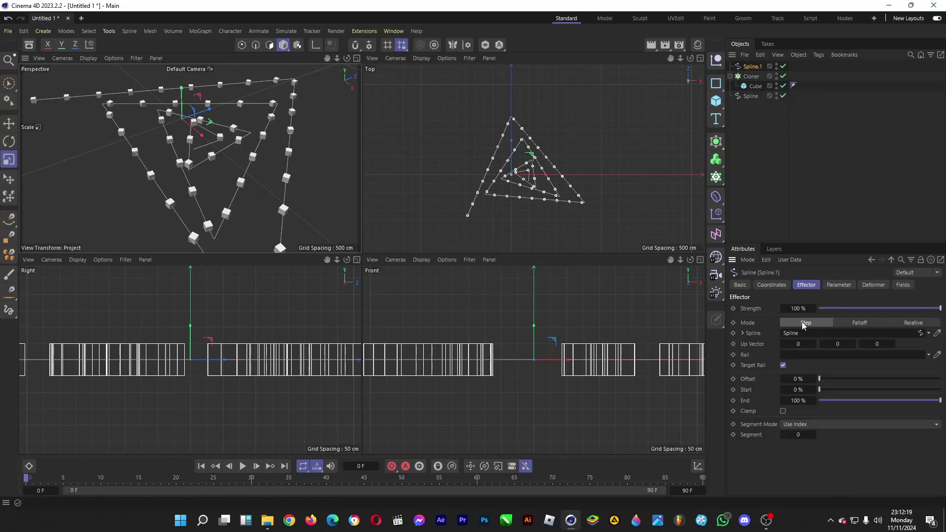
# Set the effector's Up Vector to 19, 385, 45, and try out its strength, leaving it at 100 %
pyautogui.moveTo(796, 342); pyautogui.dragTo(902, 343)
pyautogui.moveTo(838, 344); pyautogui.dragTo(912, 344)
pyautogui.moveTo(799, 344)
pyautogui.mouseDown()
pyautogui.moveTo(860, 344)
pyautogui.moveTo(807, 344)
pyautogui.mouseUp()
pyautogui.moveTo(798, 309)
pyautogui.mouseDown()
pyautogui.moveTo(843, 308)
pyautogui.moveTo(692, 308)
pyautogui.moveTo(760, 309)
pyautogui.mouseUp()
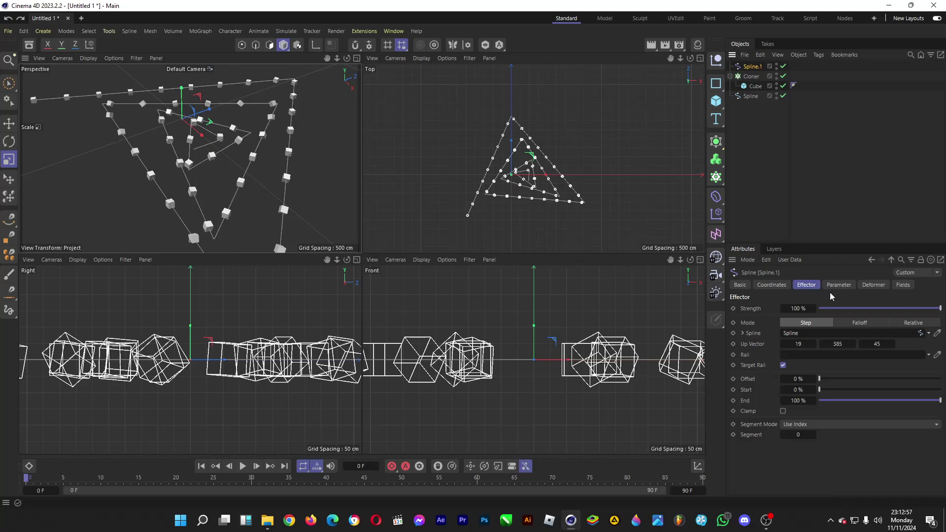
# Set the Spline effector's Start to 5 %, keeping the offset at 0 %
pyautogui.click(874, 285)
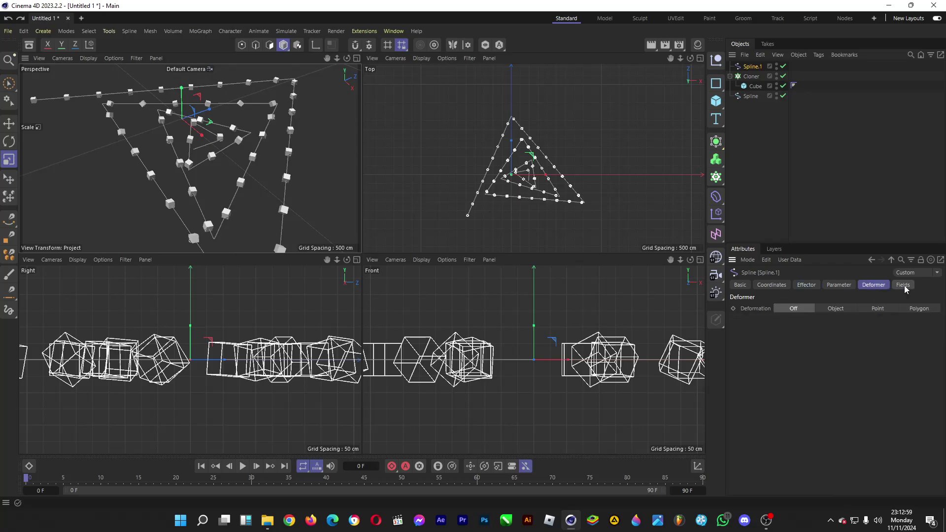
pyautogui.click(772, 285)
pyautogui.click(808, 285)
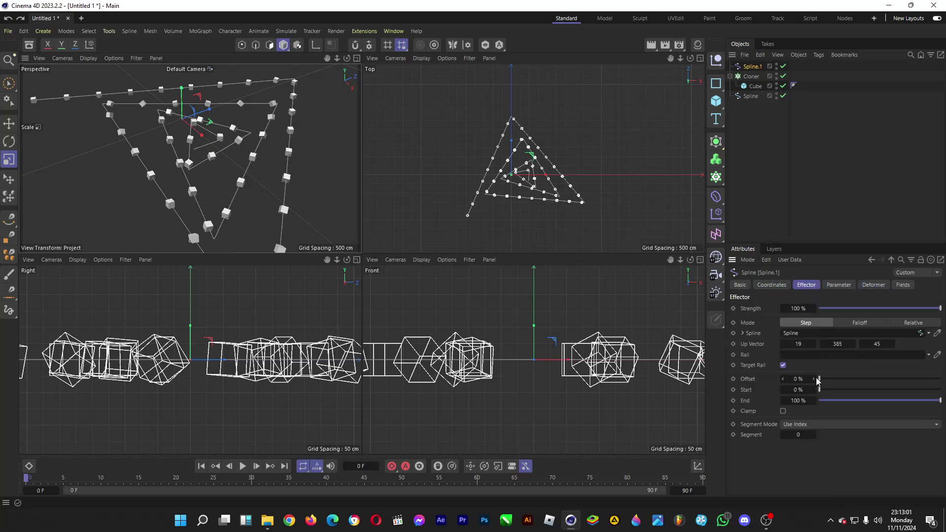
pyautogui.moveTo(799, 379)
pyautogui.mouseDown()
pyautogui.moveTo(848, 390)
pyautogui.moveTo(789, 390)
pyautogui.moveTo(867, 390)
pyautogui.moveTo(789, 389)
pyautogui.moveTo(848, 390)
pyautogui.moveTo(801, 390)
pyautogui.mouseUp()
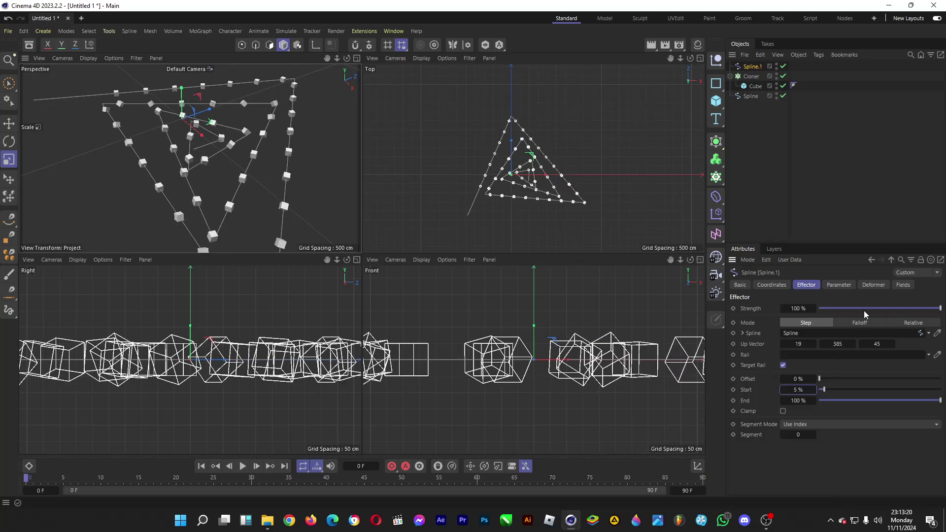
# Add a Spherical Field to the Spline effector and enlarge it to a size of about 7709
pyautogui.click(900, 287)
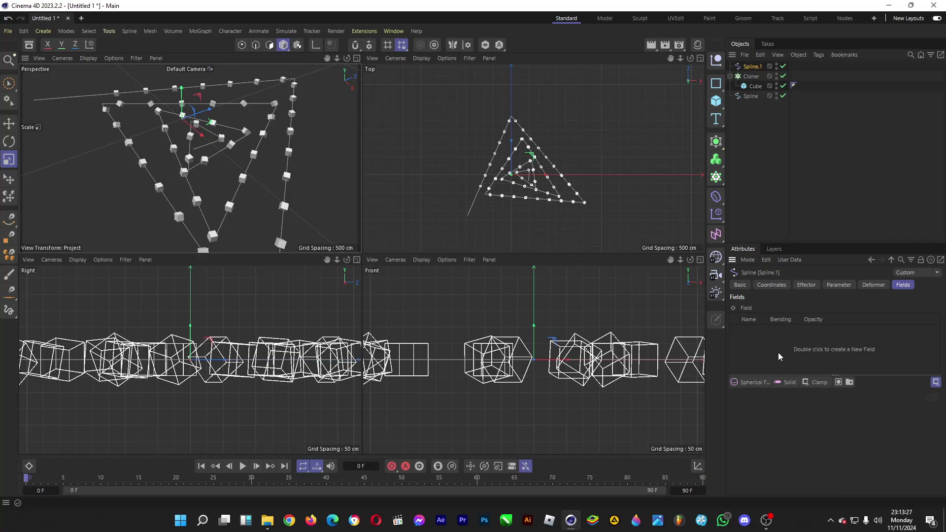
pyautogui.click(745, 383)
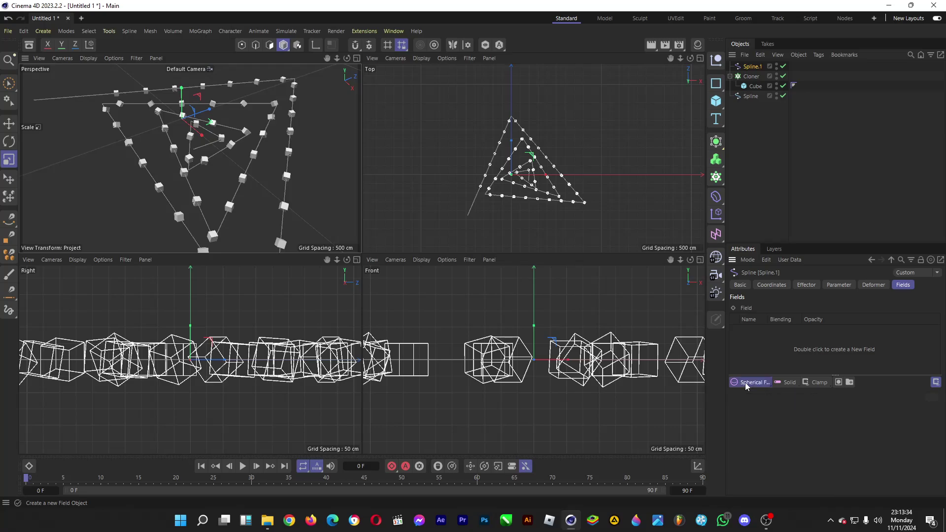
pyautogui.click(9, 163)
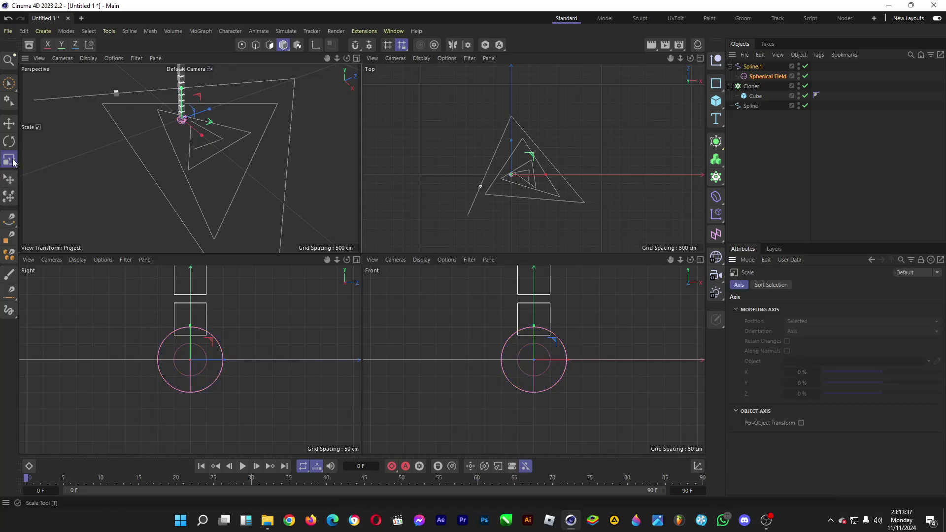
pyautogui.moveTo(205, 111); pyautogui.dragTo(202, 112)
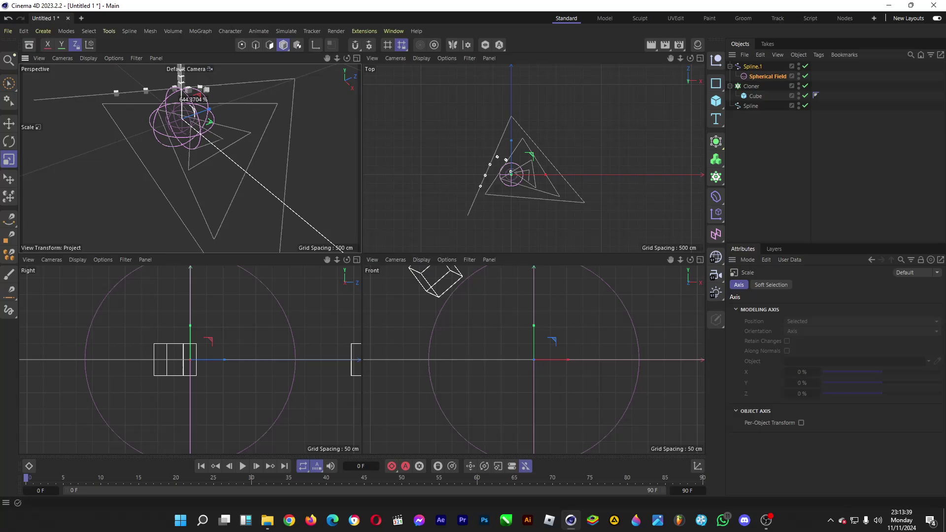
pyautogui.moveTo(191, 109); pyautogui.dragTo(193, 111)
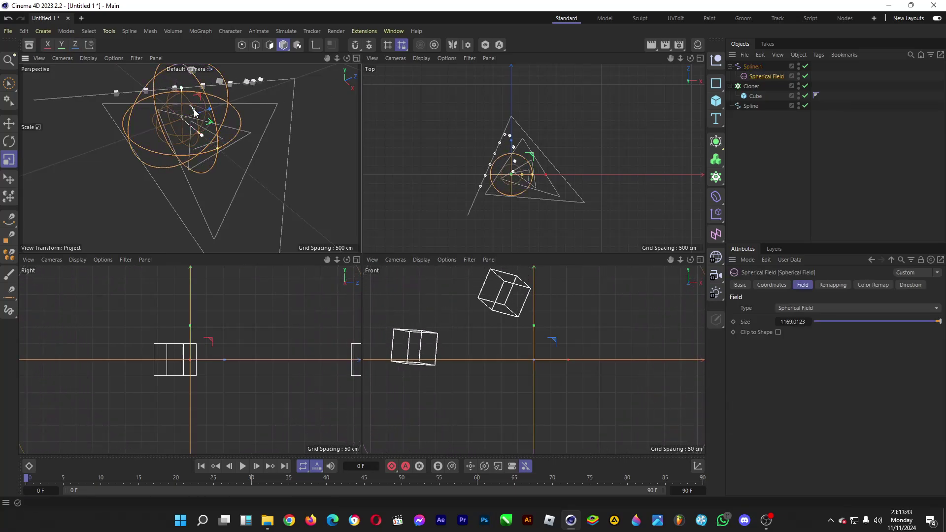
pyautogui.moveTo(198, 108)
pyautogui.mouseDown()
pyautogui.moveTo(189, 111)
pyautogui.moveTo(197, 111)
pyautogui.mouseUp()
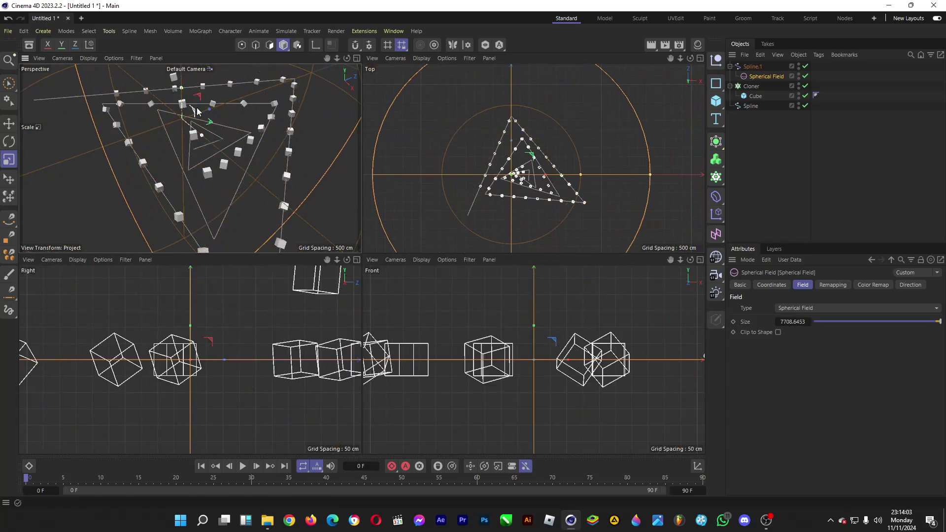
# Select the Spline effector and open its effector settings
pyautogui.click(753, 67)
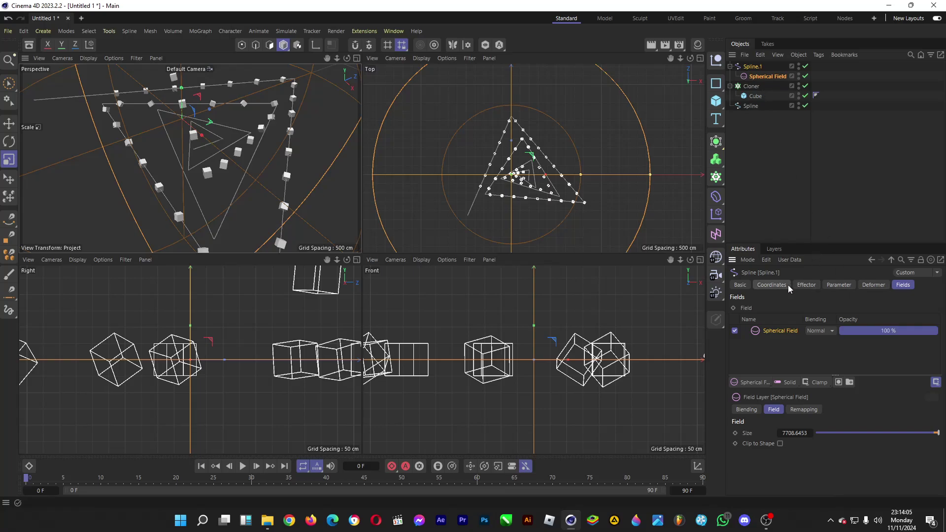
pyautogui.click(806, 286)
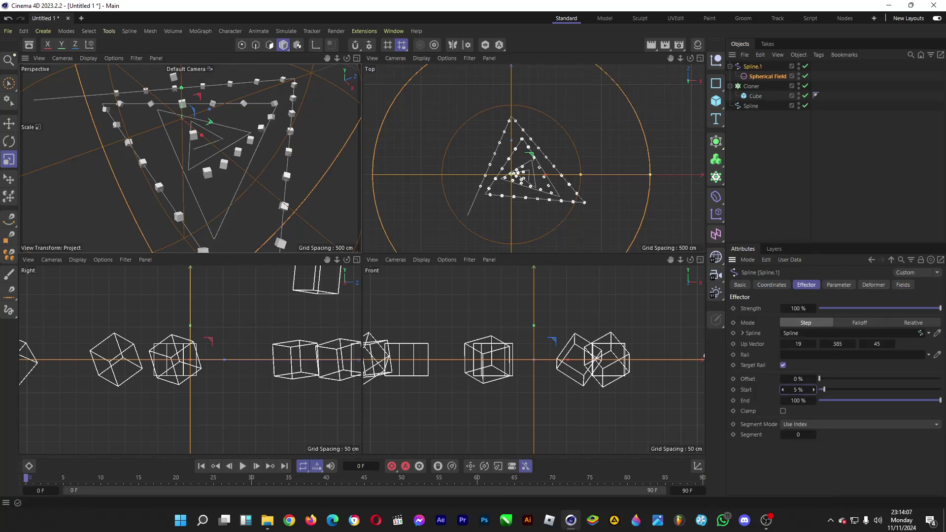